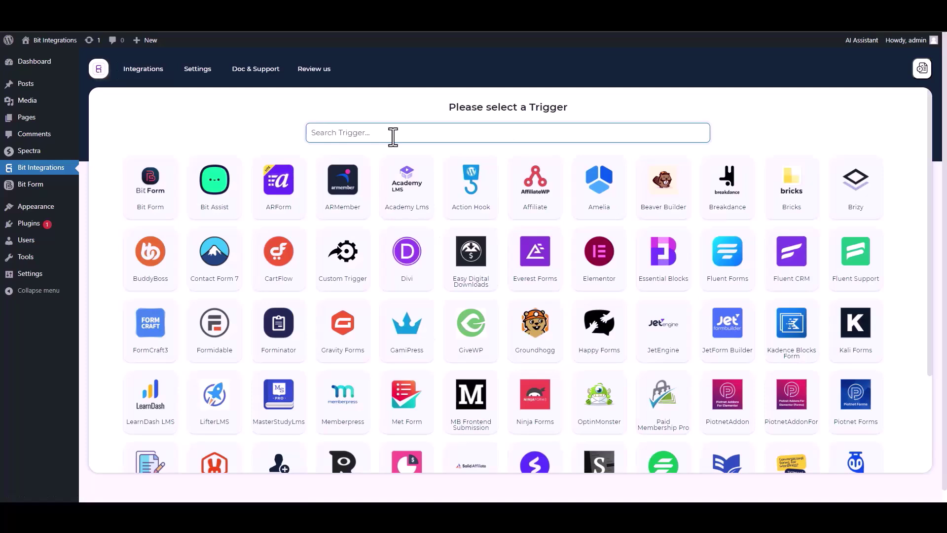
Choose Spectra as the trigger for the new integration.
left_click(507, 198)
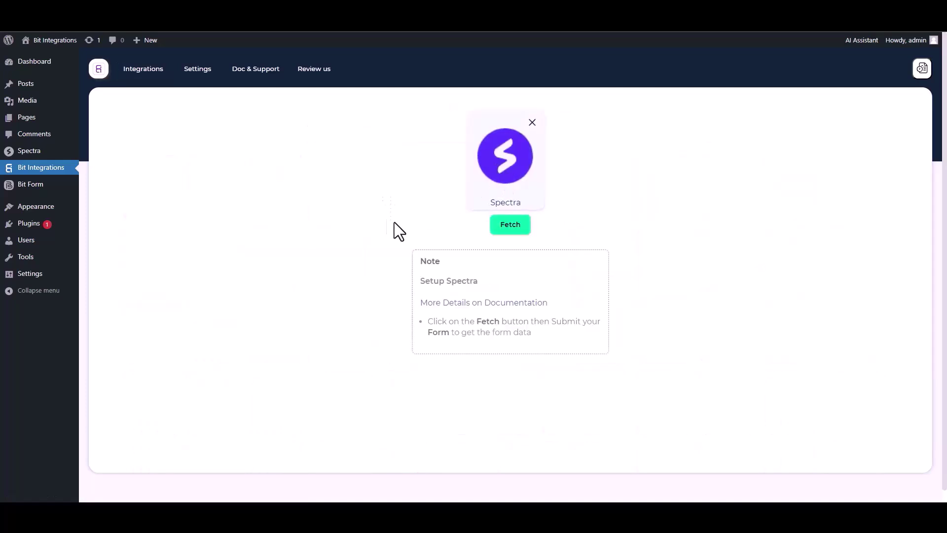
Fetch Spectra form data by submitting a test entry with names test/test2, a phone number and an e-mail.
left_click(511, 225)
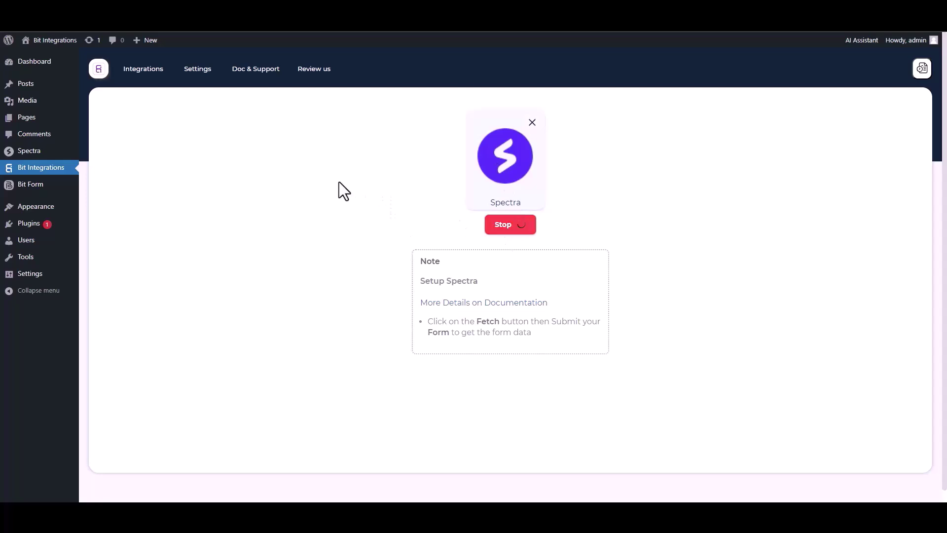
key("ctrl+Tab")
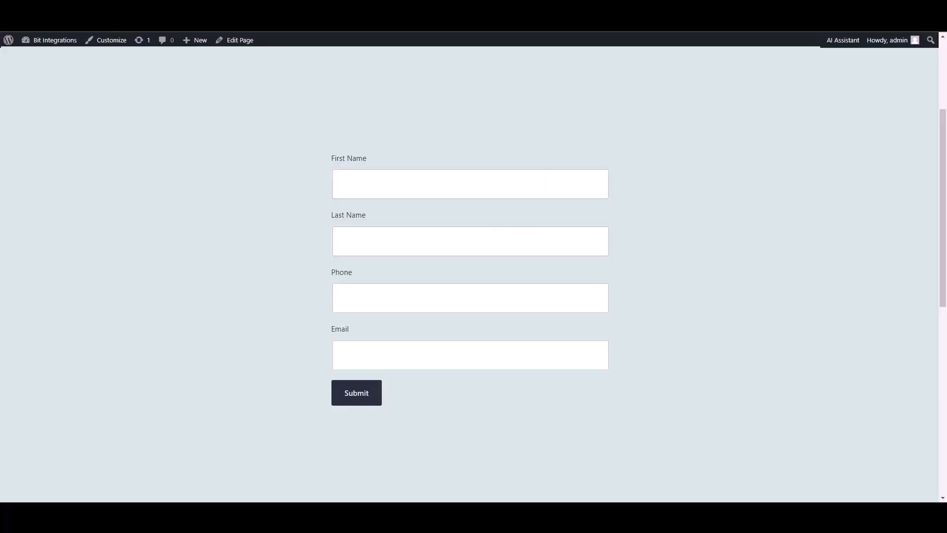
type("ye")
type("test")
type("test")
left_click(600, 285)
type("5515456")
left_click(536, 365)
type("test@gmail.com")
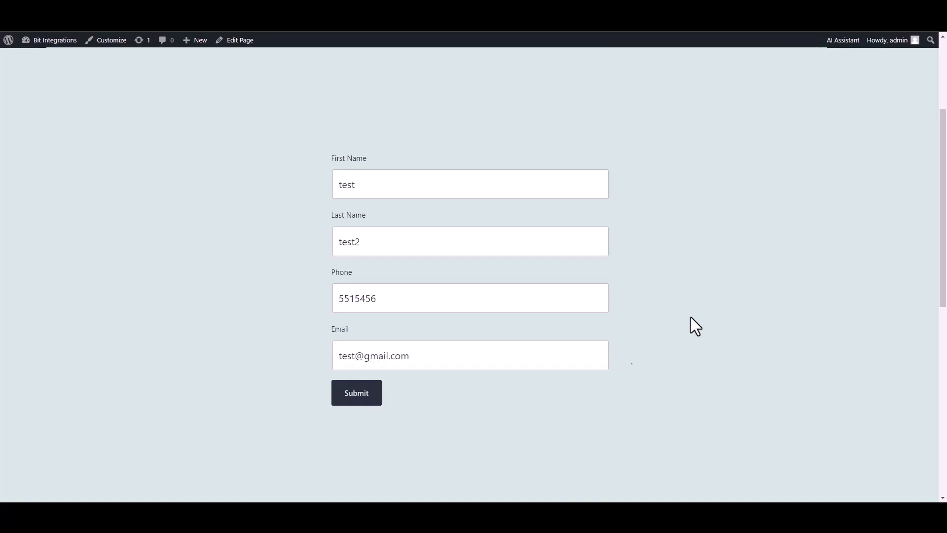
left_click(362, 398)
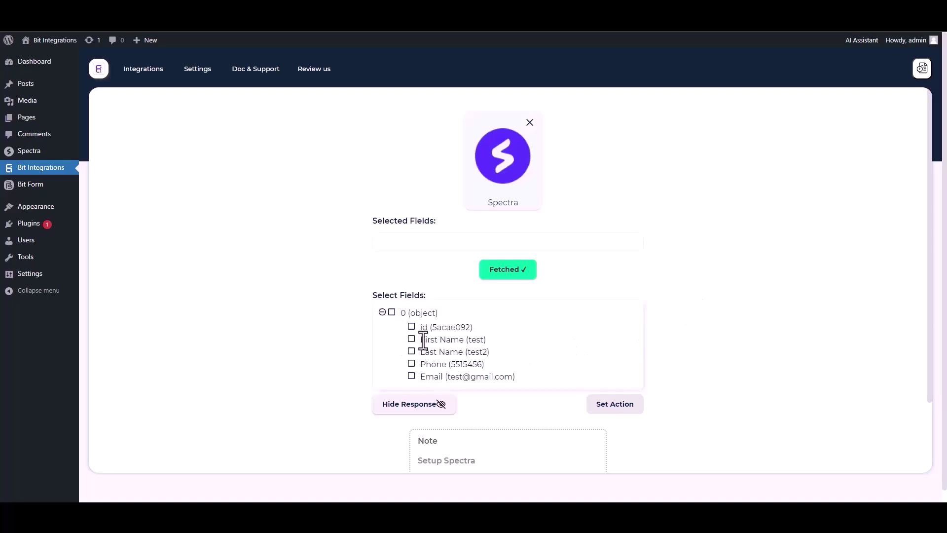
Tick id, First Name, Last Name, Phone and Email among the fetched Spectra fields.
left_click(412, 327)
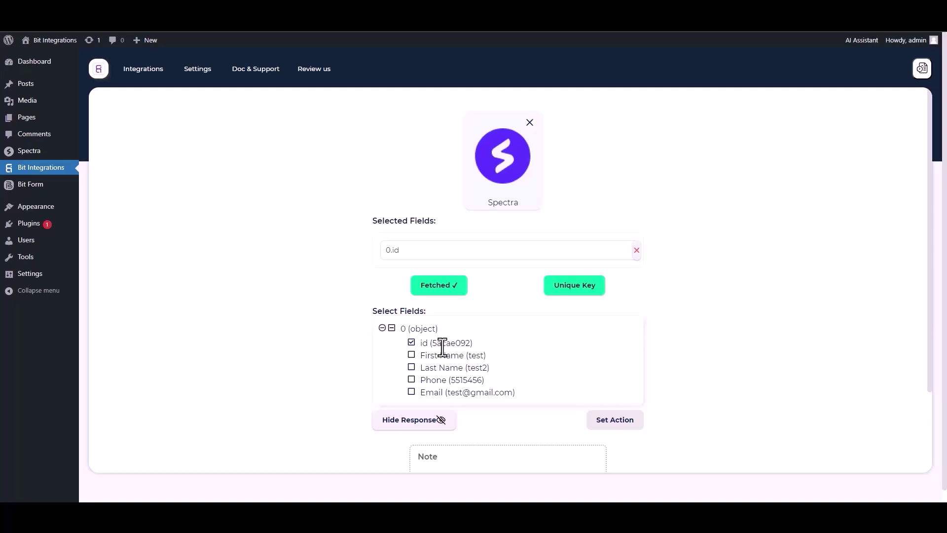
left_click(412, 355)
left_click(412, 393)
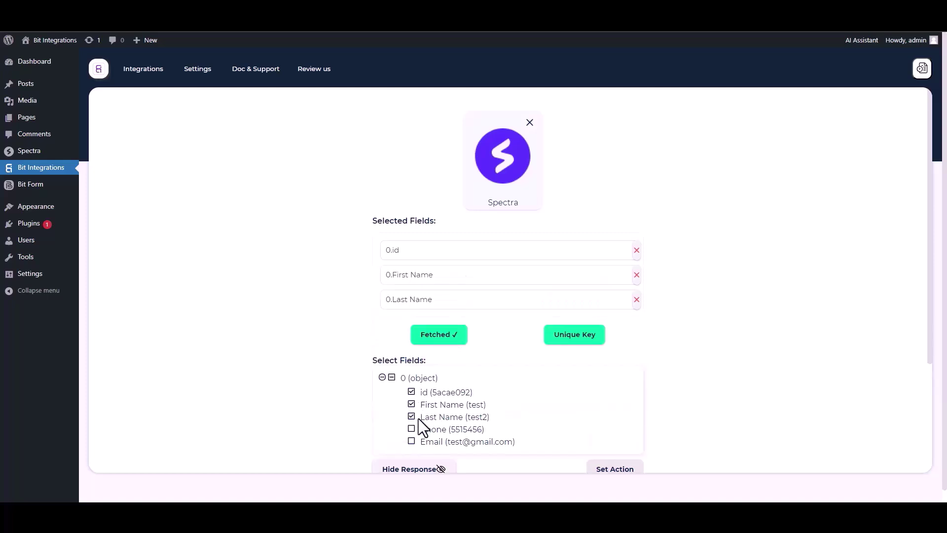
left_click(412, 429)
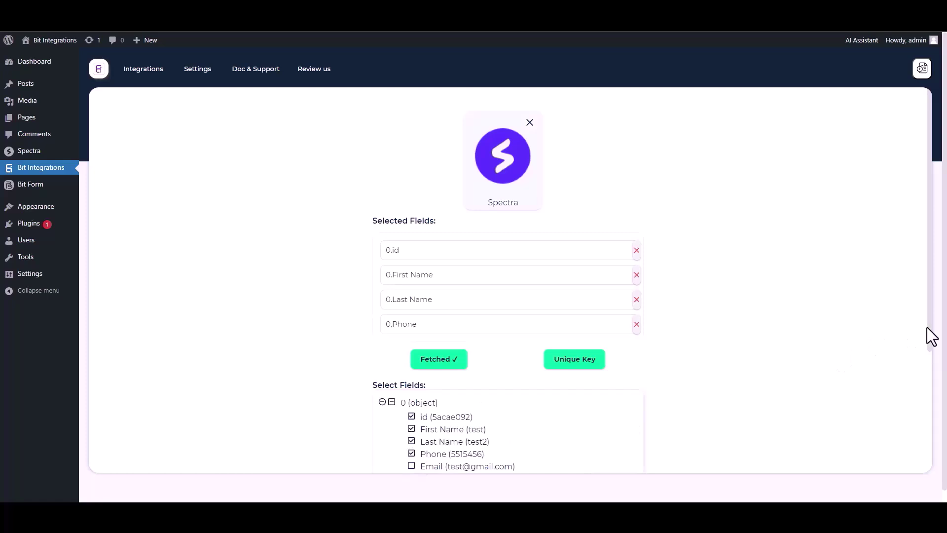
scroll(426, 448, "down", 1)
left_click(412, 443)
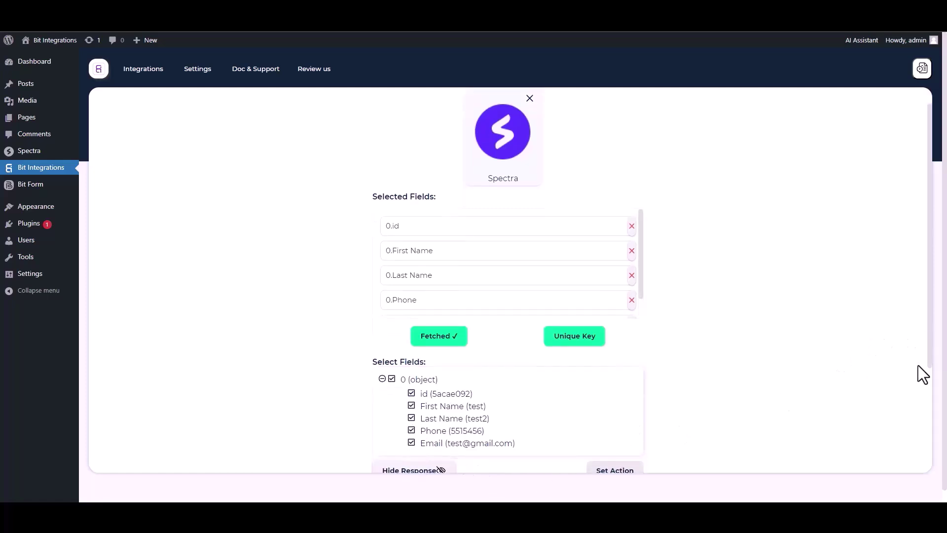
scroll(926, 366, "down", 1)
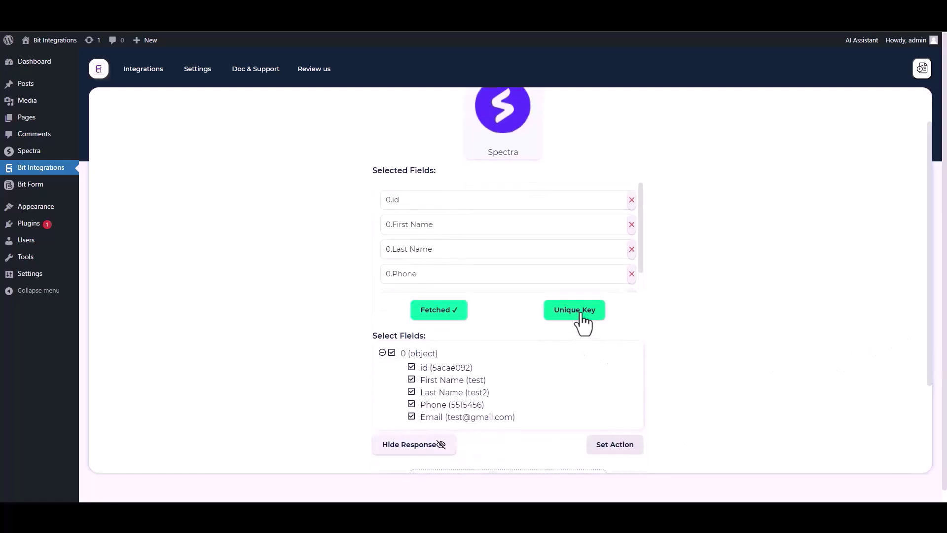
Set 0.id as the unique primary key.
left_click(581, 316)
left_click(450, 273)
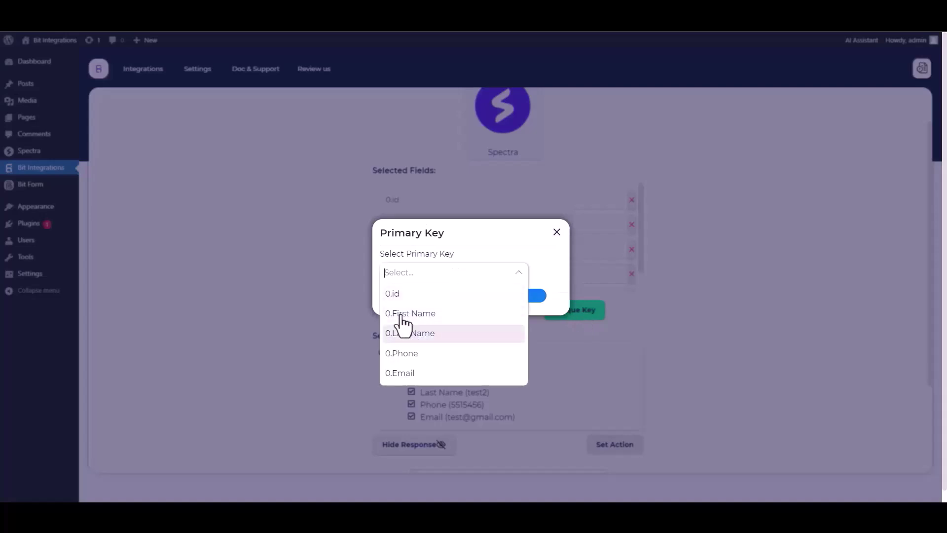
left_click(397, 294)
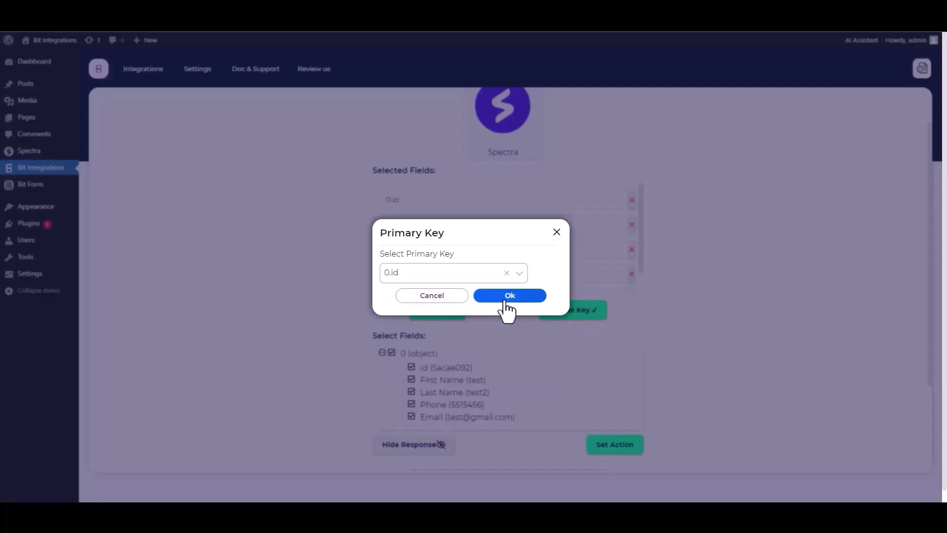
left_click(508, 296)
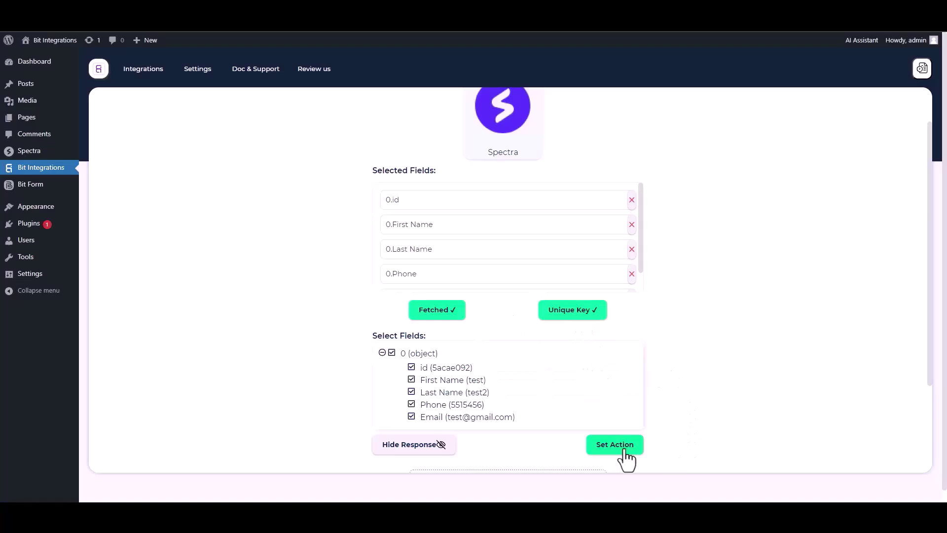
Choose Nimble as the action app, searching 'nim', and go to its API token page.
left_click(608, 449)
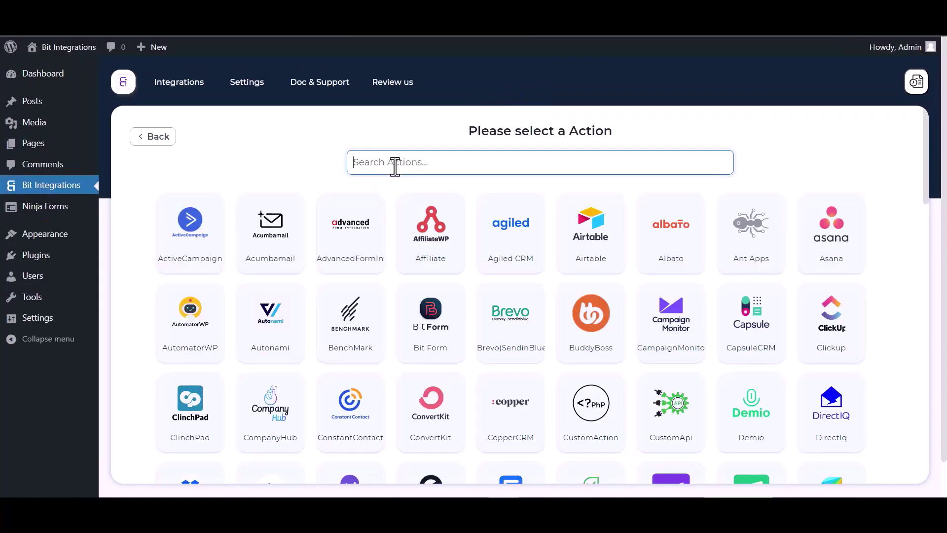
left_click(394, 165)
type("nim")
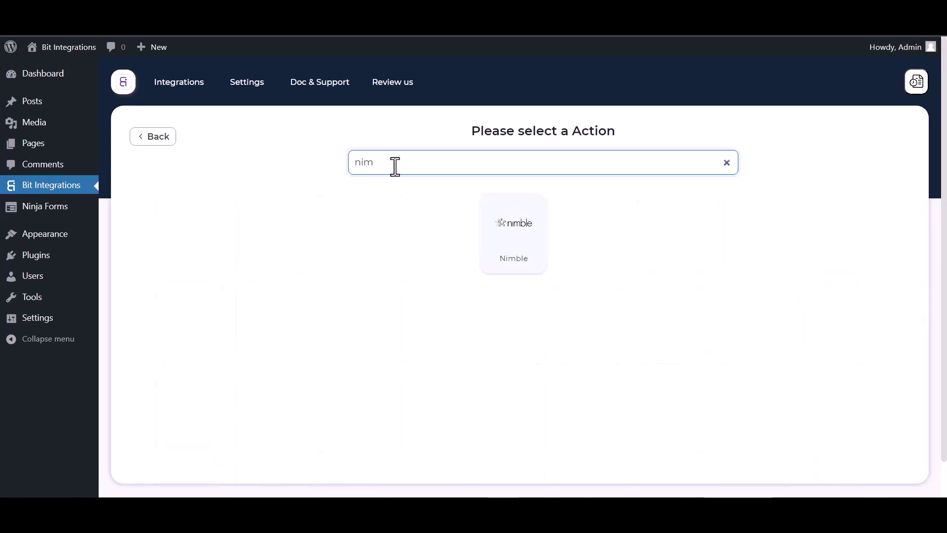
left_click(504, 250)
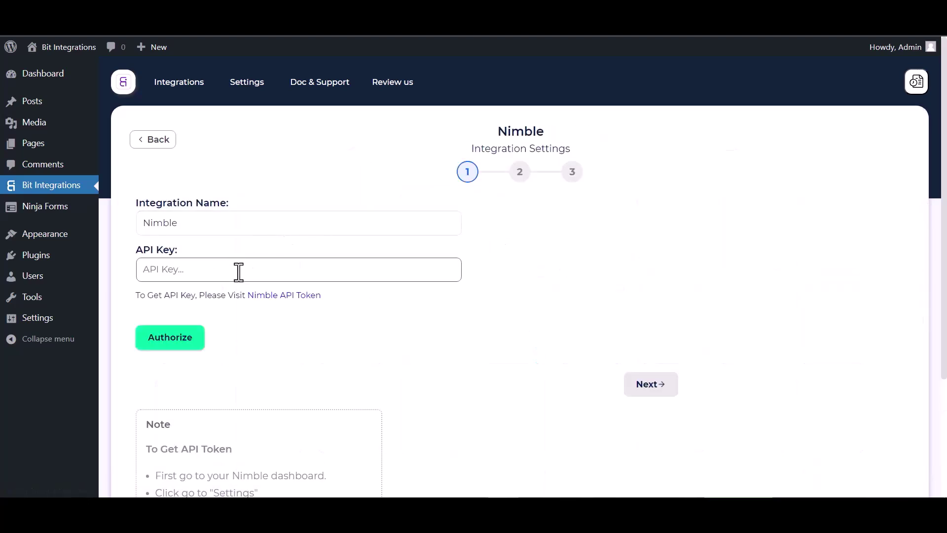
left_click(272, 295)
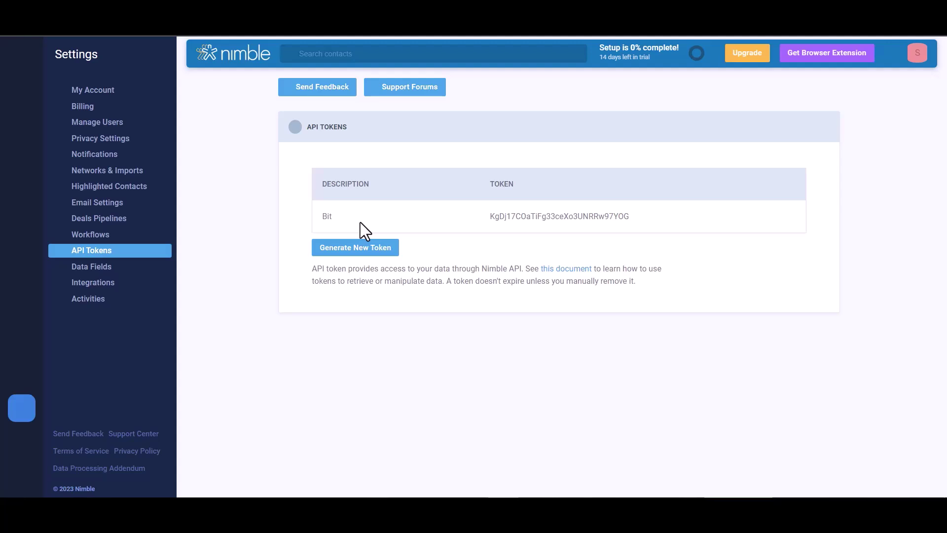
Generate a Nimble API token described 'Bit Integrations' and copy it.
left_click(363, 248)
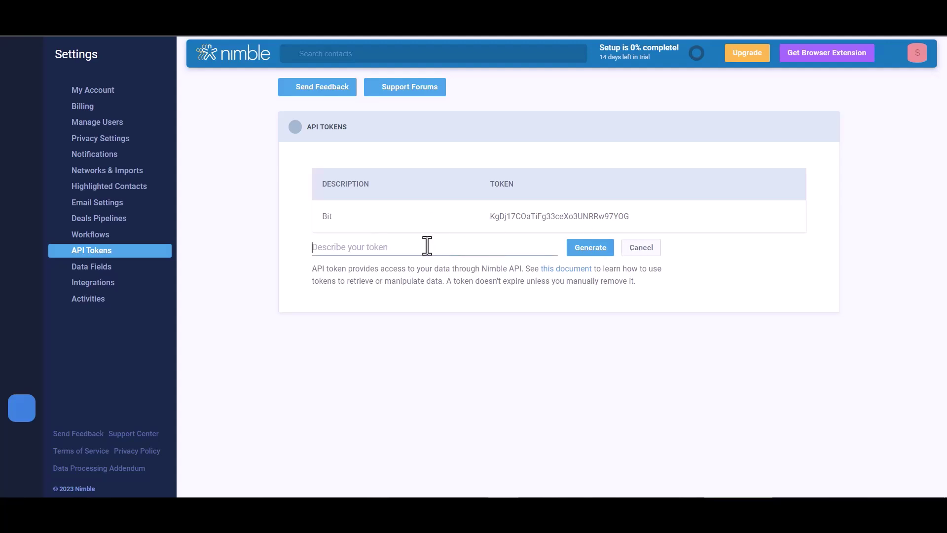
type("Bit Integrat")
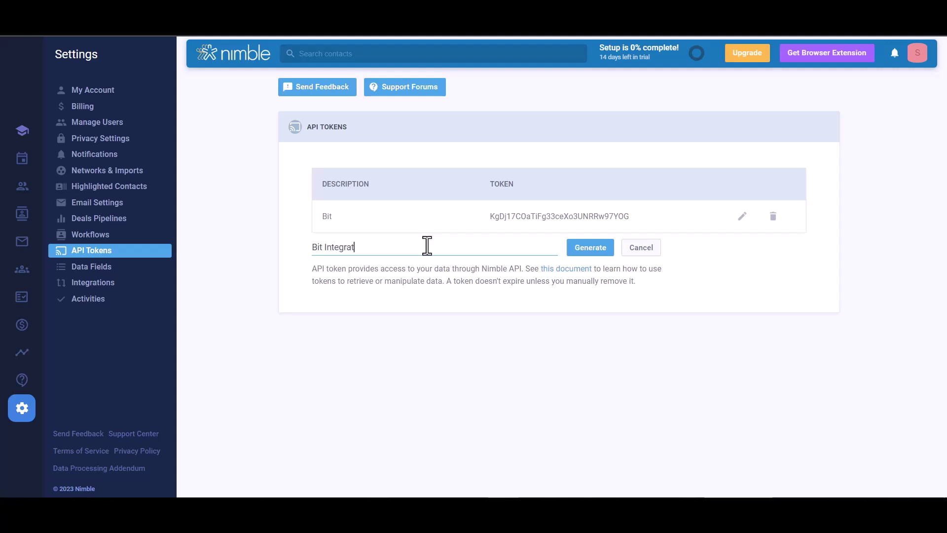
type("ions")
left_click(588, 249)
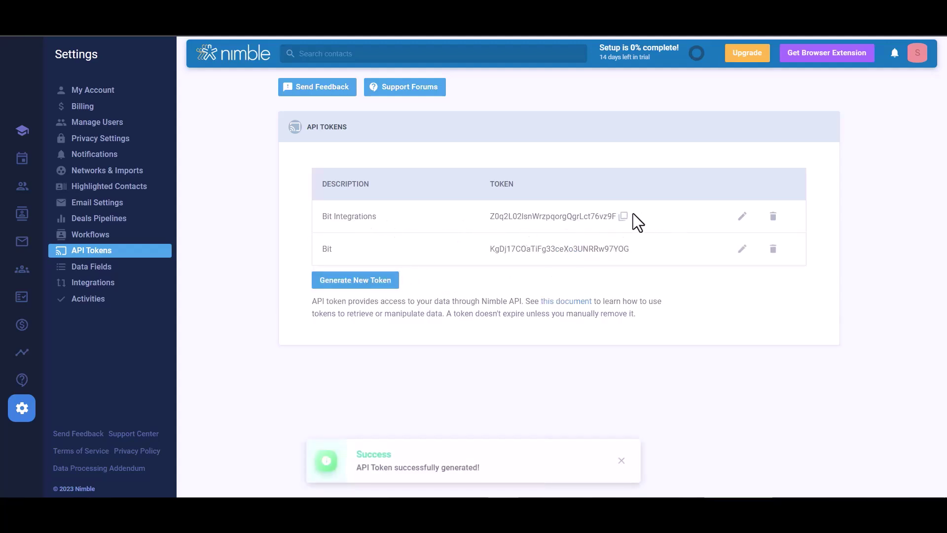
left_click(624, 219)
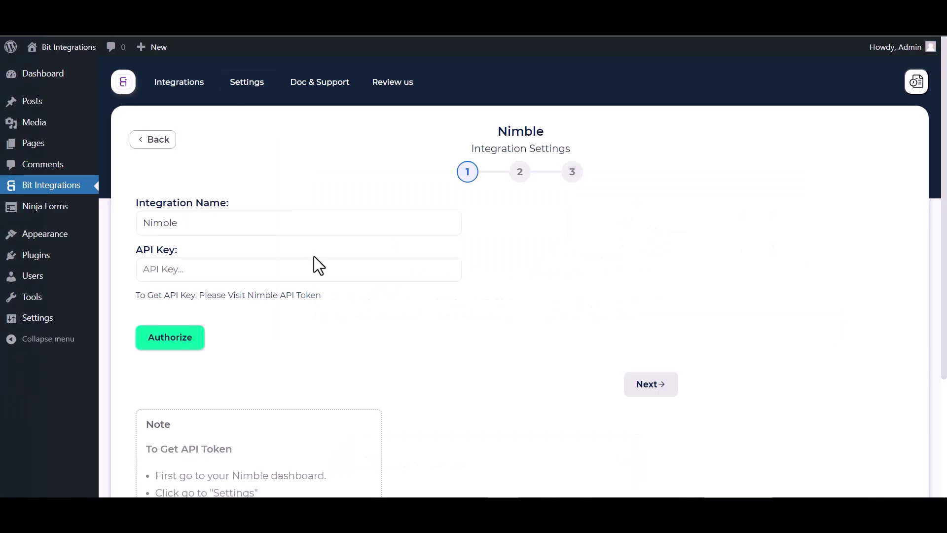
Paste the copied token as the API Key, authorize Nimble, and continue to step 2.
left_click(227, 270)
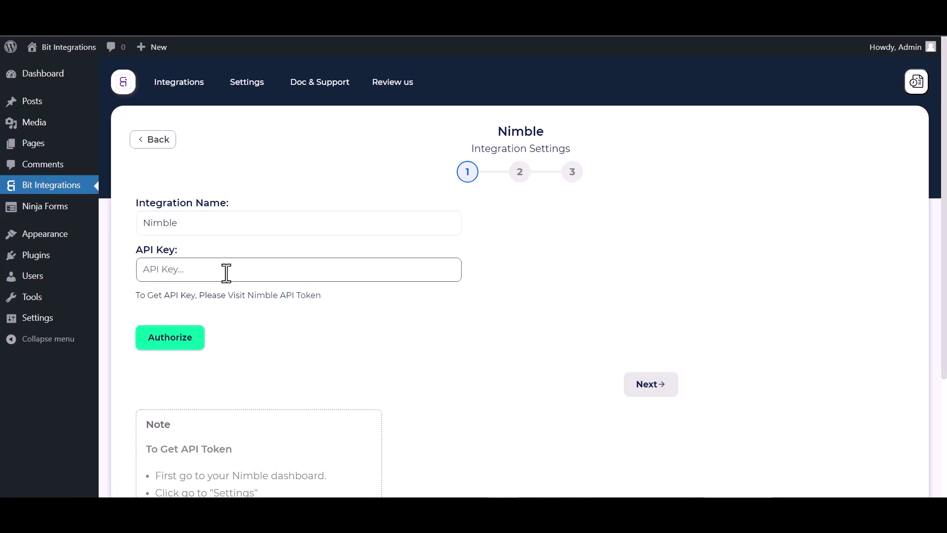
key("ctrl+v")
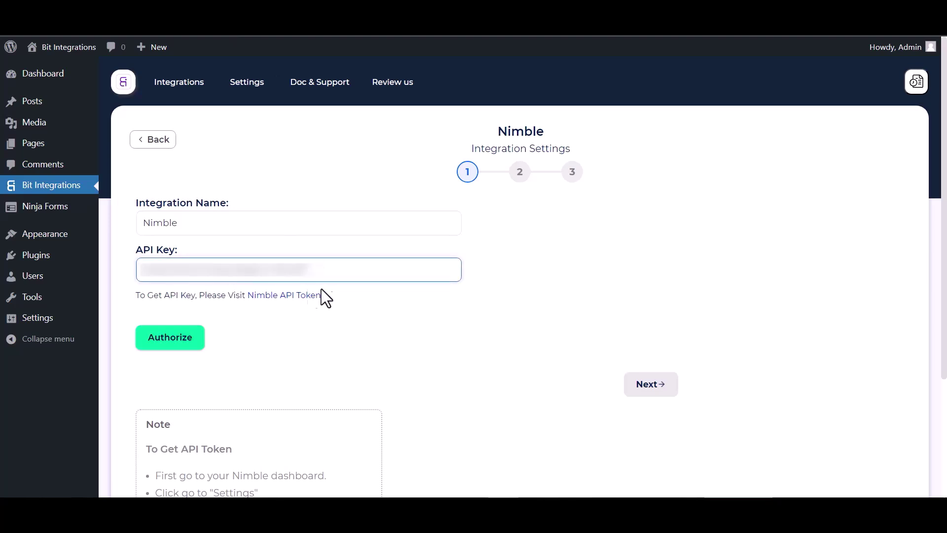
left_click(167, 345)
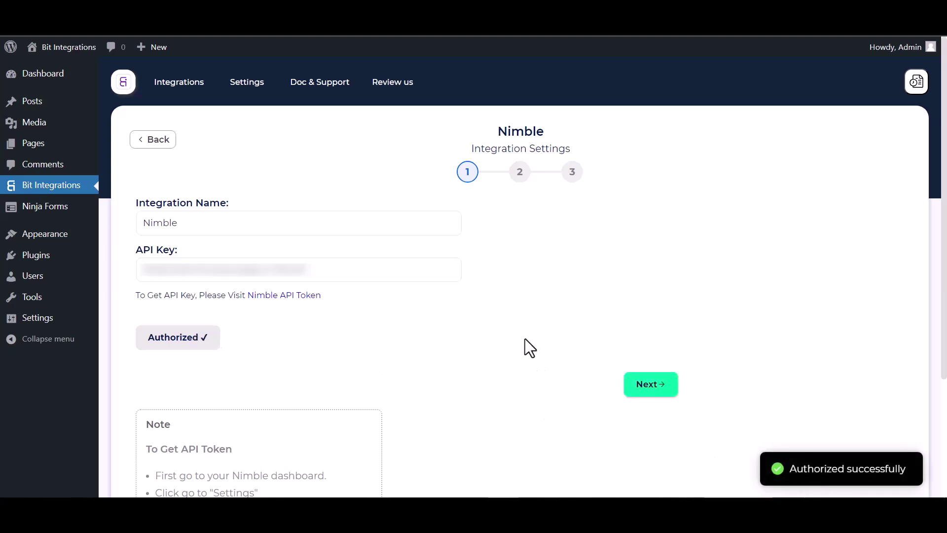
left_click(650, 387)
left_click(356, 224)
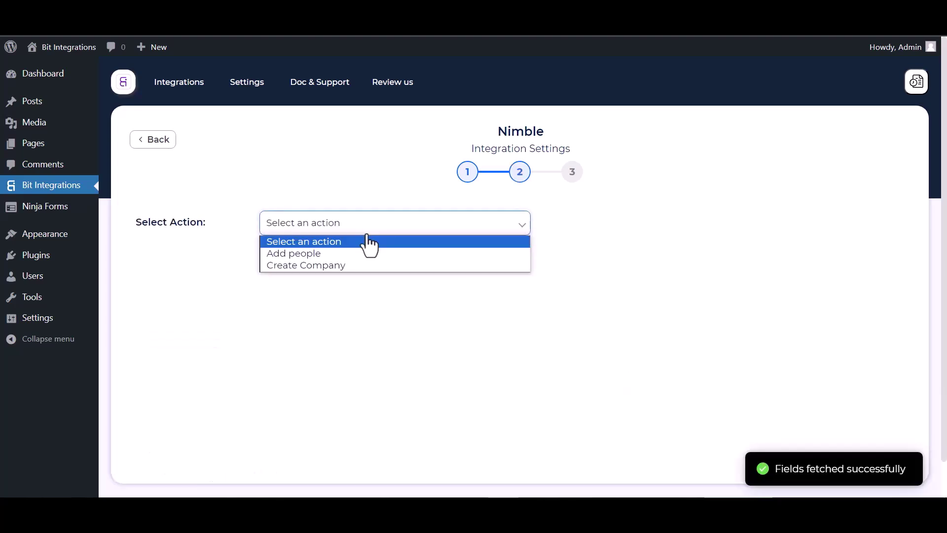
Select the Add people action and map the form's First Name and Last Name to Nimble.
left_click(307, 254)
scroll(334, 259, "down", 2)
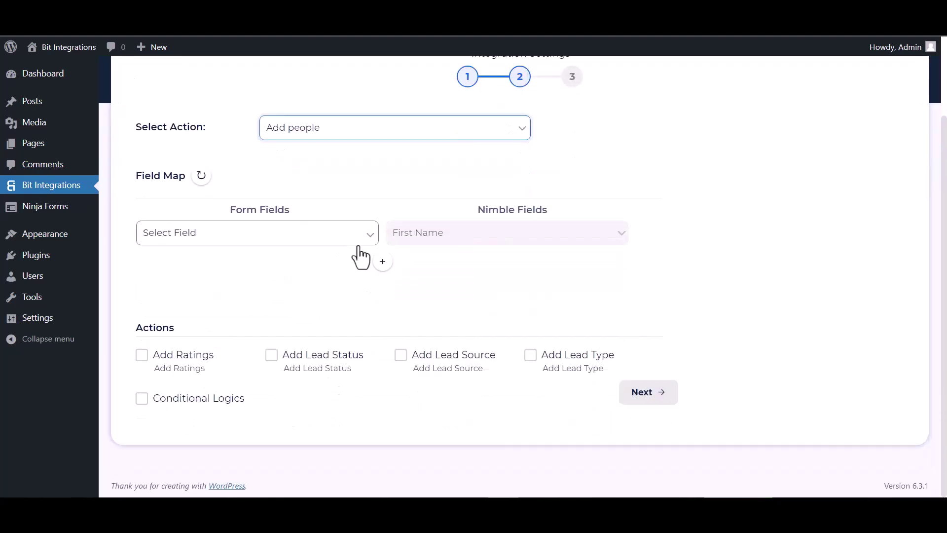
left_click(316, 233)
left_click(188, 275)
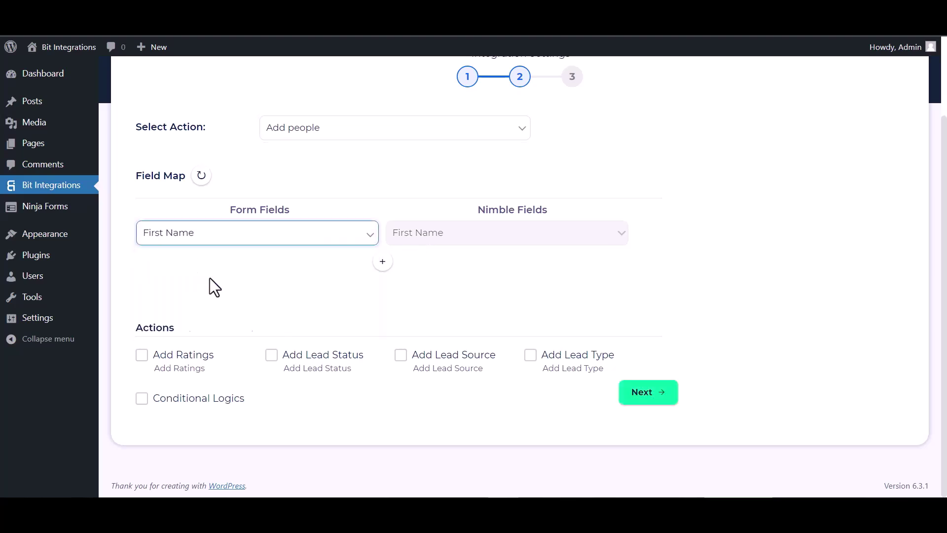
left_click(383, 263)
left_click(431, 269)
scroll(433, 74, "down", 1)
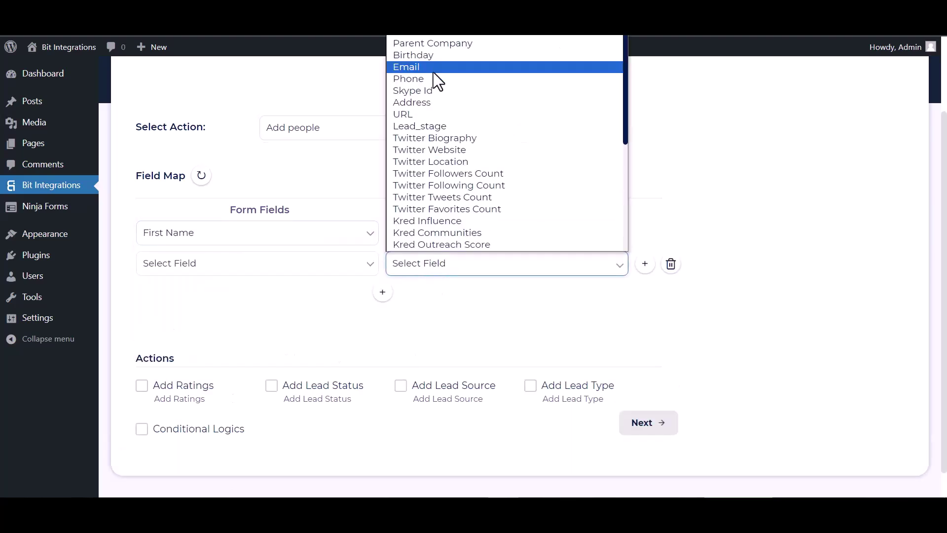
scroll(434, 148, "up", 1)
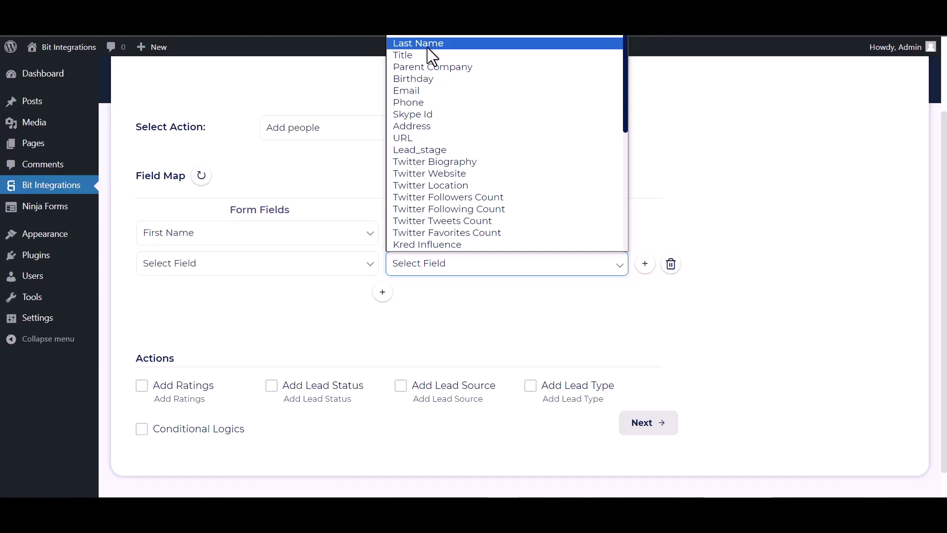
left_click(428, 47)
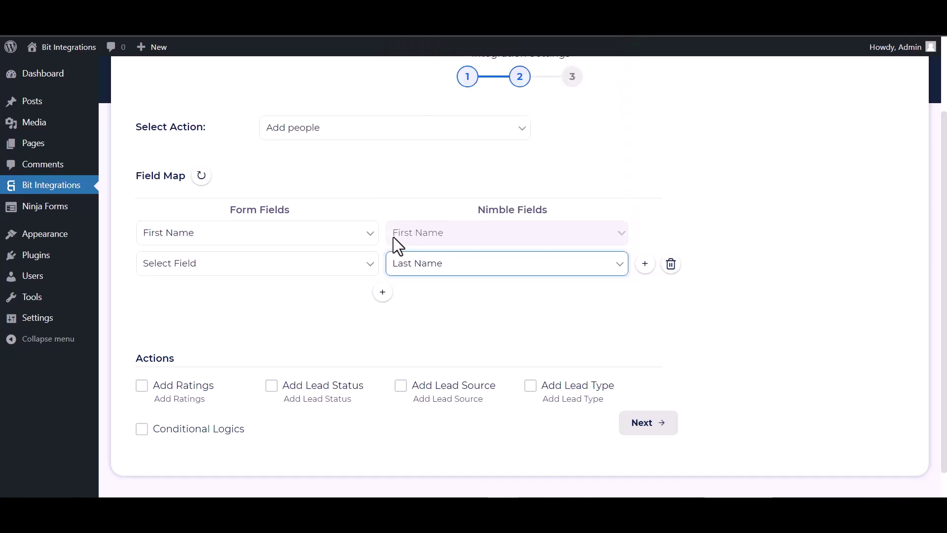
left_click(298, 270)
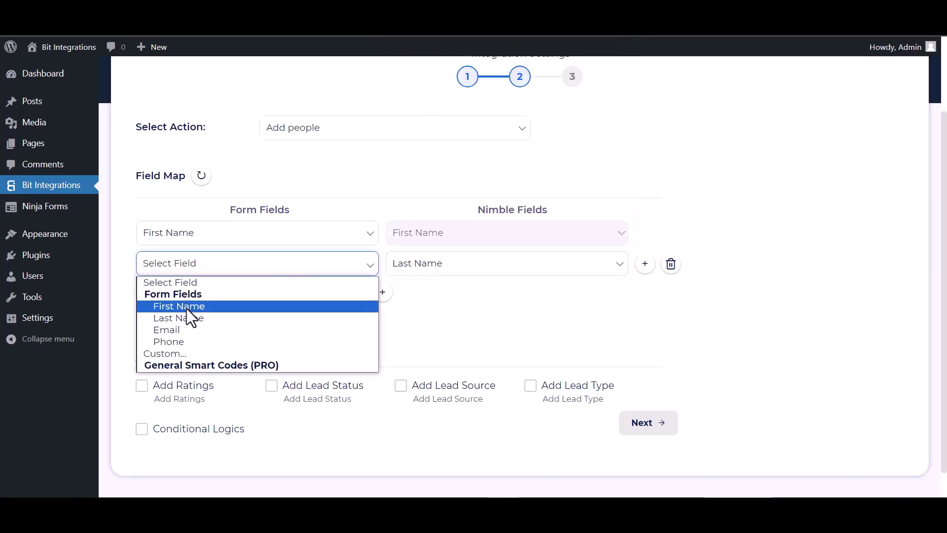
left_click(182, 319)
Map the form's Email and Phone to Nimble's Email and Phone fields.
left_click(383, 292)
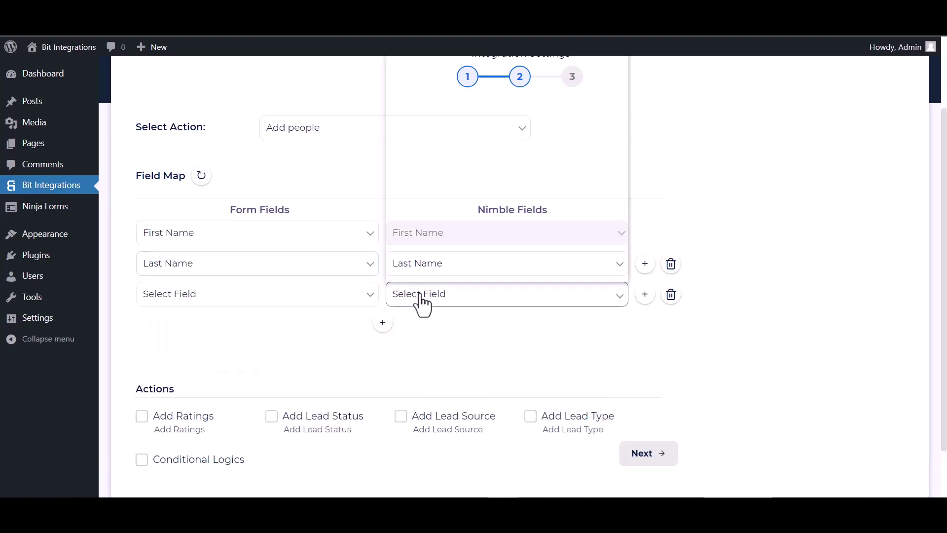
left_click(423, 296)
left_click(426, 124)
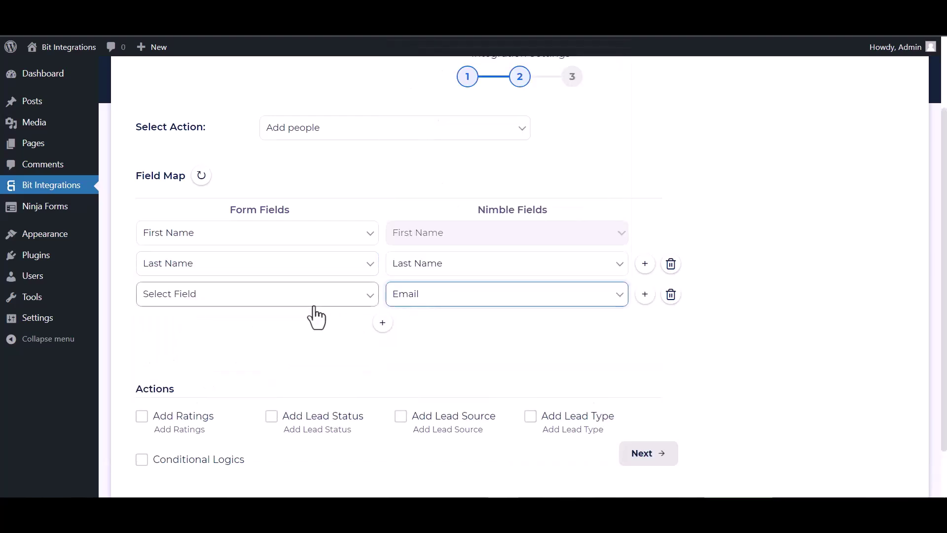
left_click(313, 299)
left_click(223, 359)
left_click(383, 323)
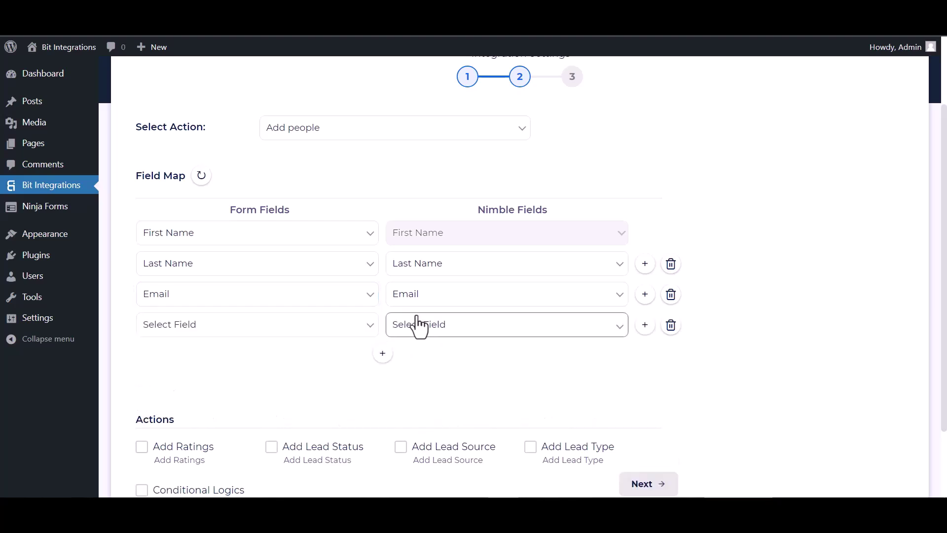
left_click(419, 324)
left_click(408, 165)
left_click(312, 326)
left_click(180, 403)
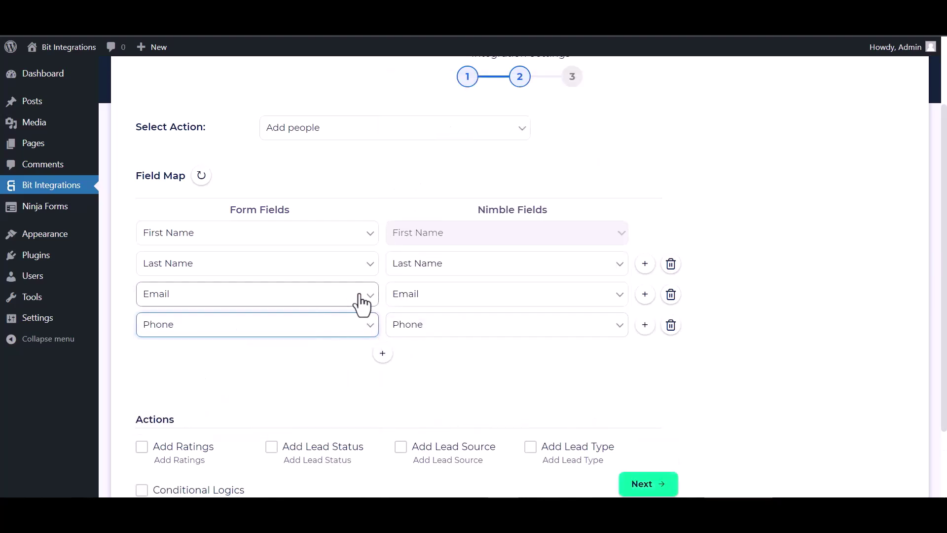
scroll(536, 298, "down", 2)
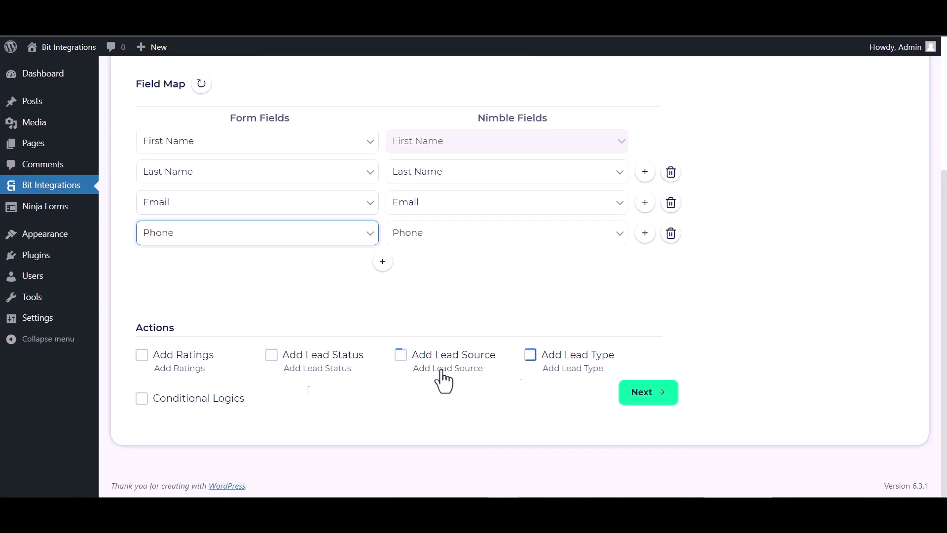
Leave conditional logic off, proceed to step 3 and Finish & Save the integration.
left_click(142, 406)
scroll(241, 369, "down", 2)
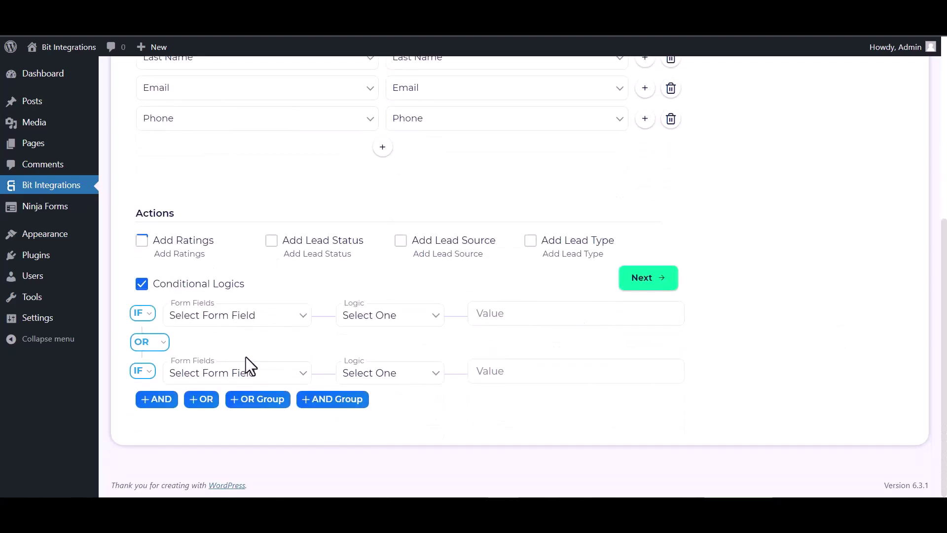
left_click(142, 284)
left_click(641, 400)
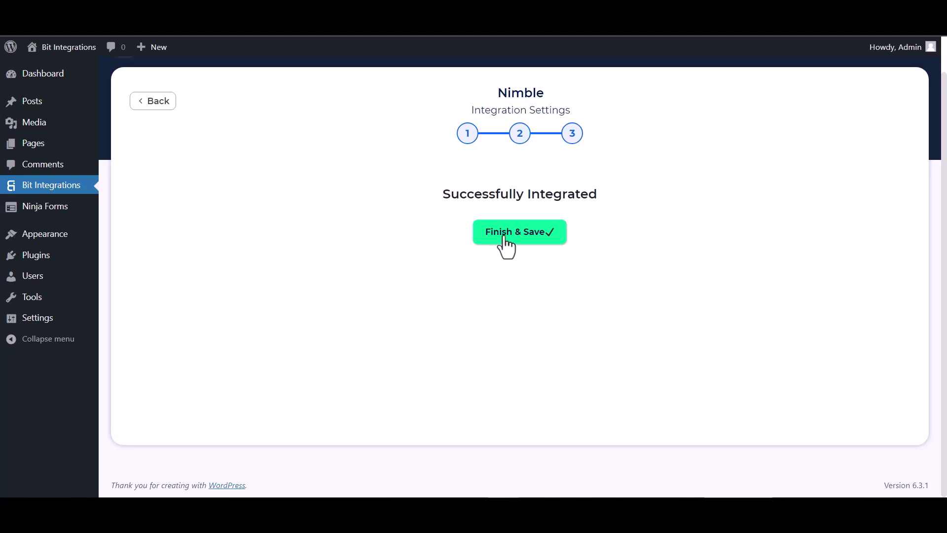
left_click(504, 237)
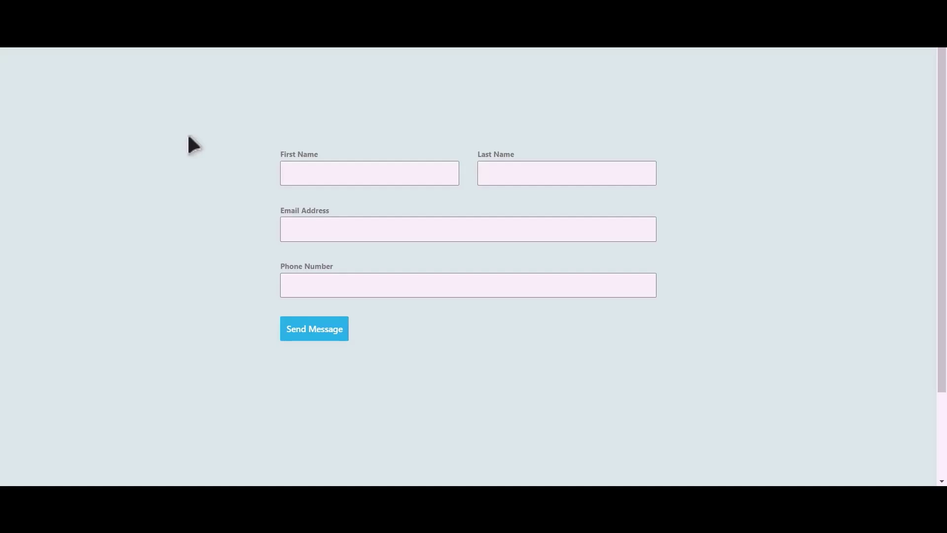
Submit the site's contact form with a test name, e-mail address and phone number.
left_click(385, 176)
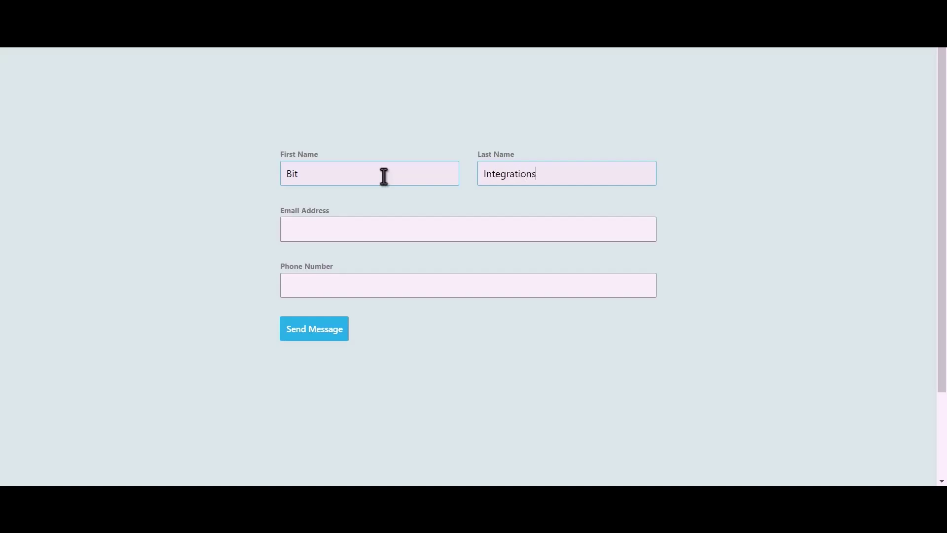
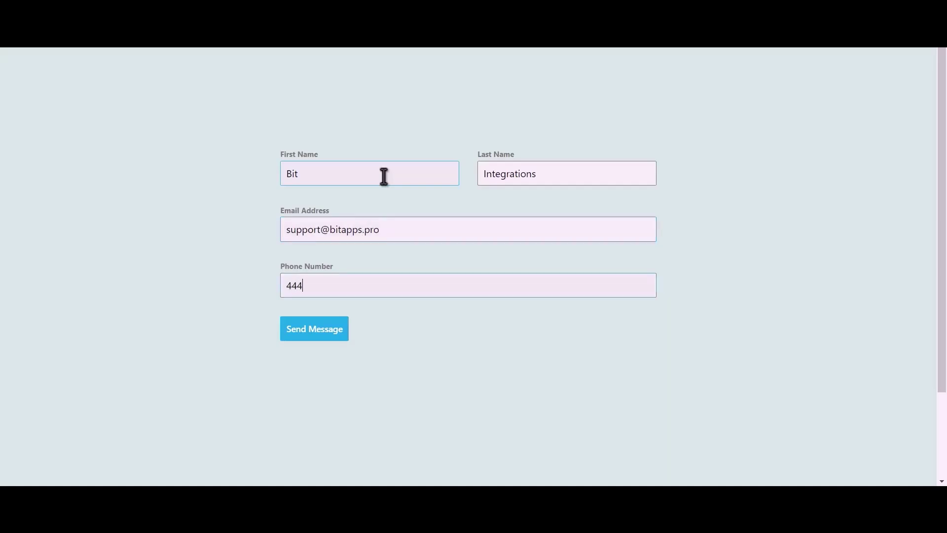
left_click(325, 336)
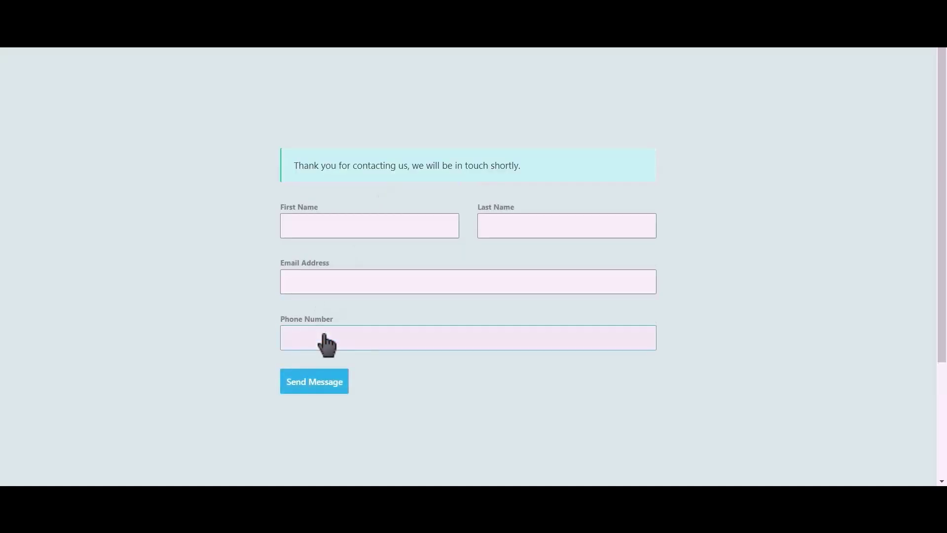